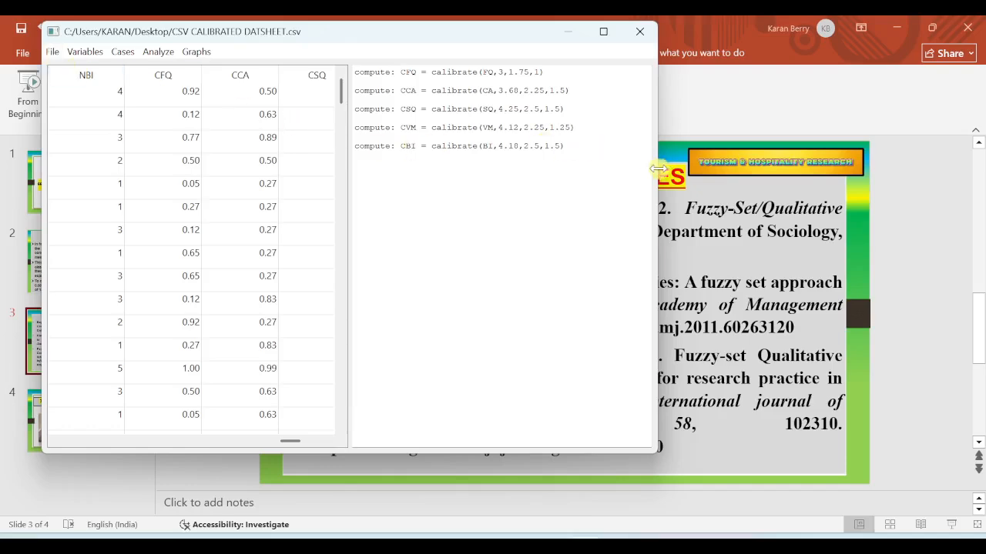
pyautogui.moveTo(655, 164); pyautogui.dragTo(952, 177)
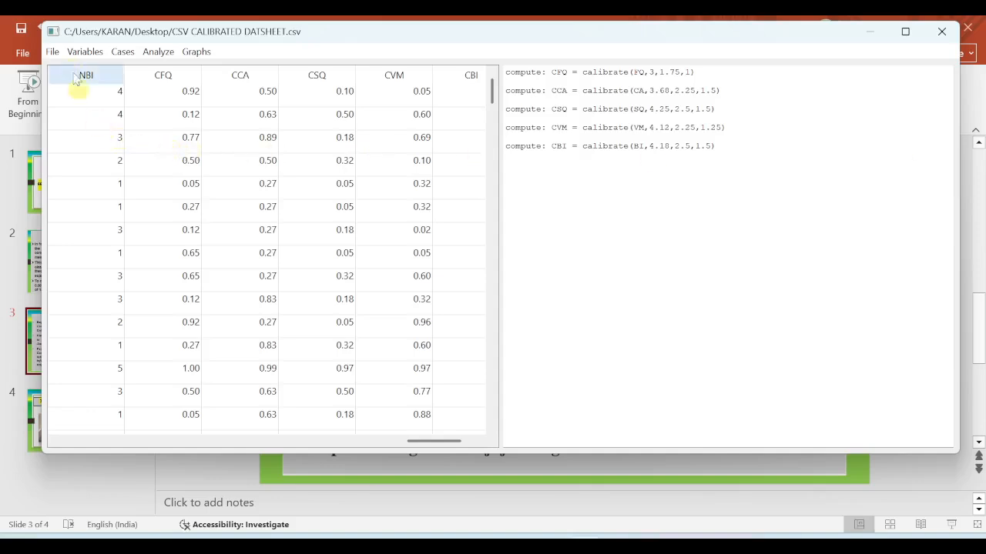
pyautogui.click(54, 51)
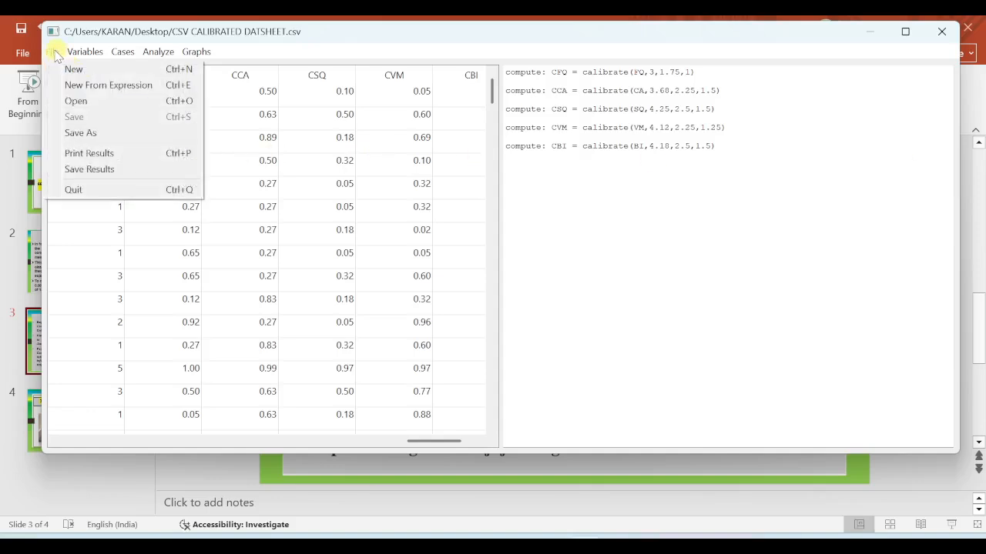
pyautogui.click(95, 132)
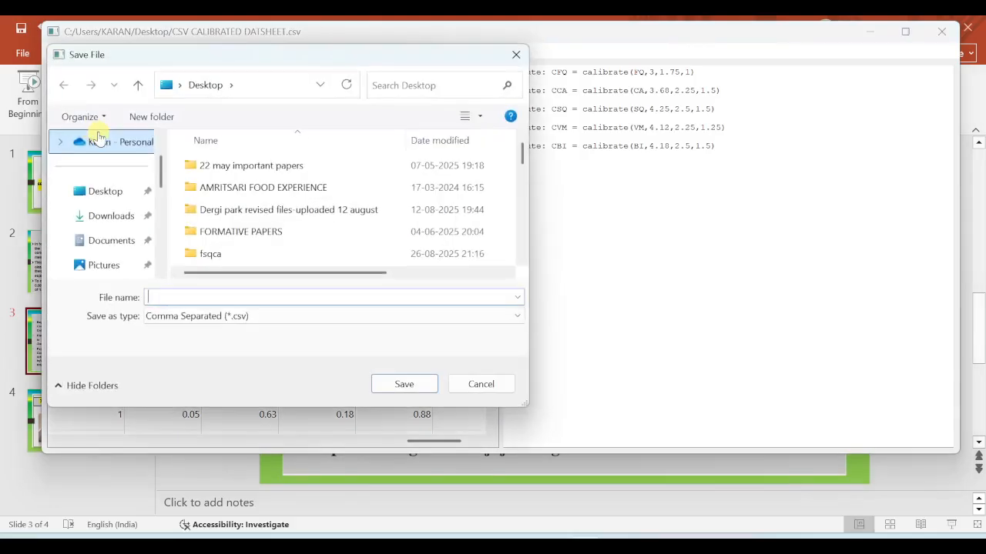
pyautogui.scroll(-3, 315, 259)
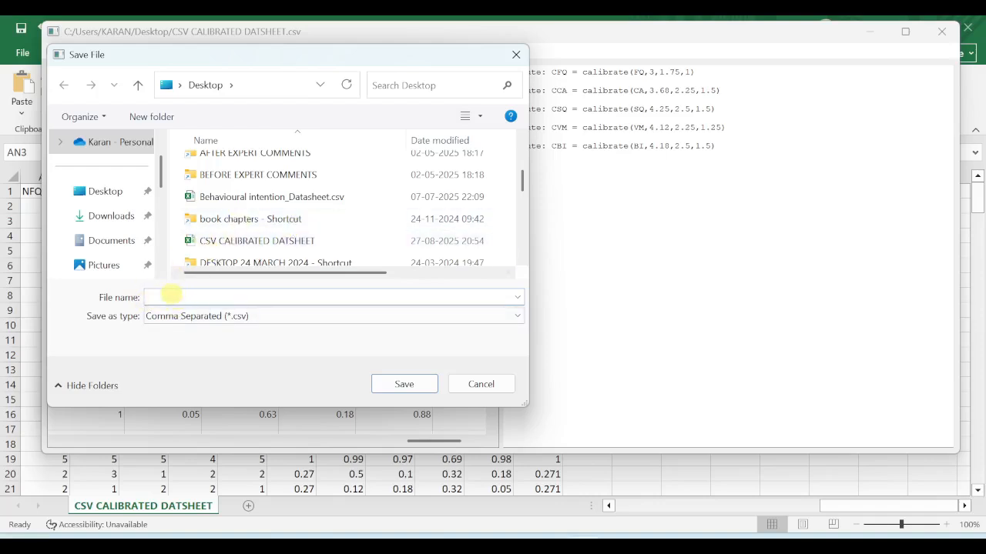
pyautogui.click(171, 296)
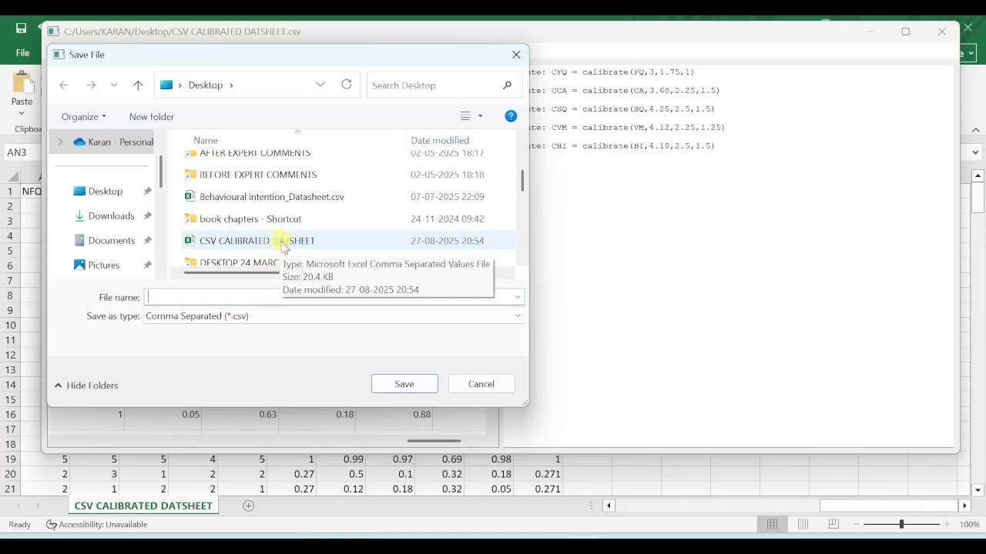
pyautogui.click(518, 55)
# Switch to the Excel datasheet and examine the calibrated columns CFQ through CBI, the ACFQ column and the formula in AM2
pyautogui.click(586, 536)
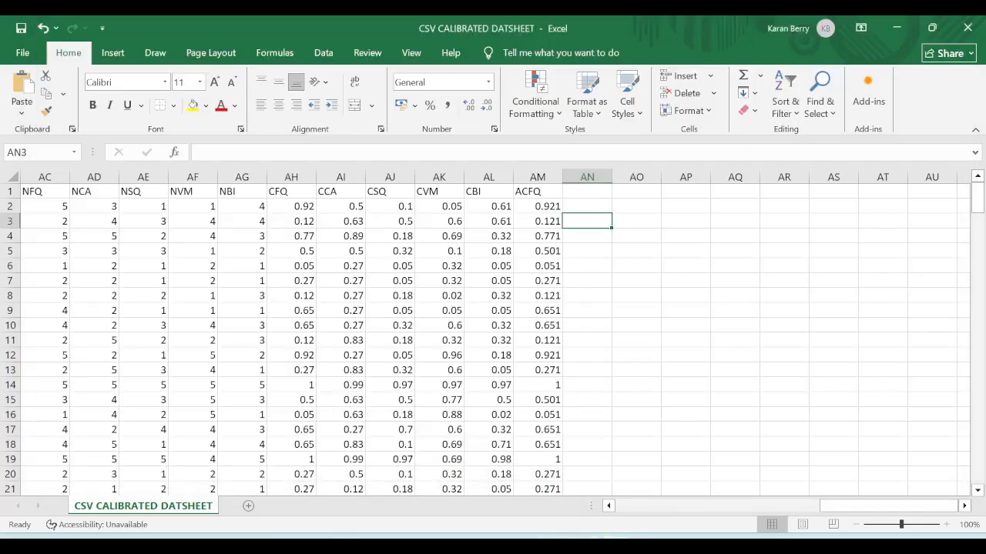
pyautogui.click(296, 193)
pyautogui.click(333, 192)
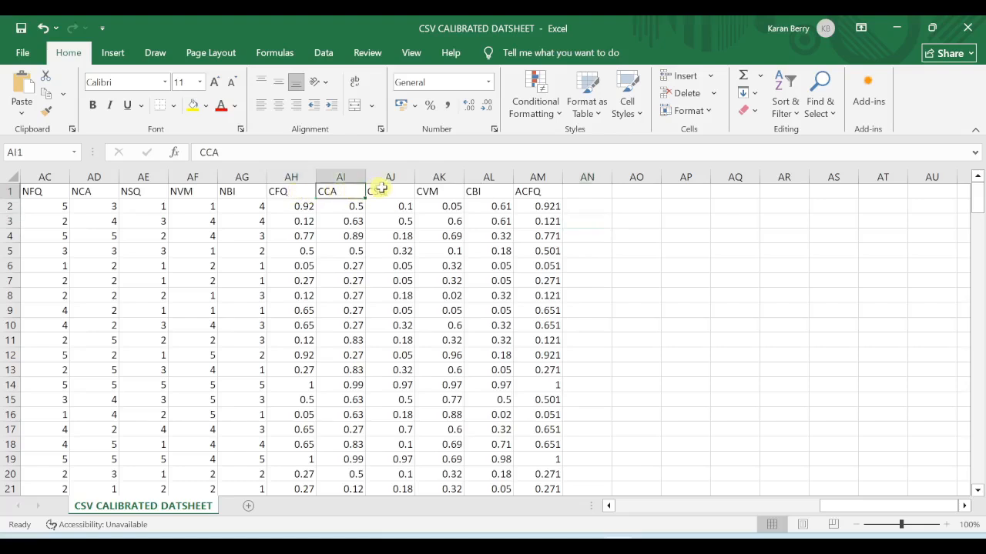
pyautogui.click(399, 190)
pyautogui.click(435, 191)
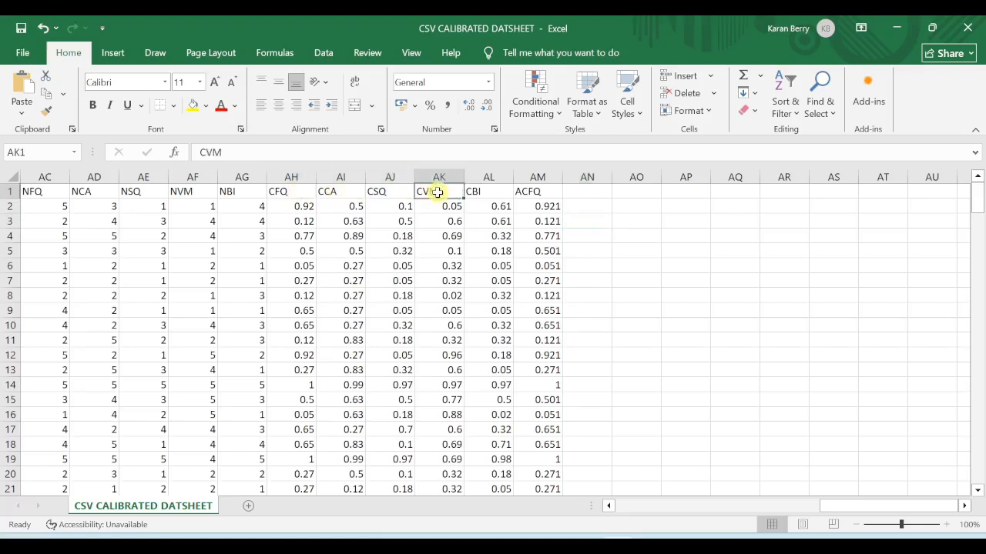
pyautogui.click(482, 193)
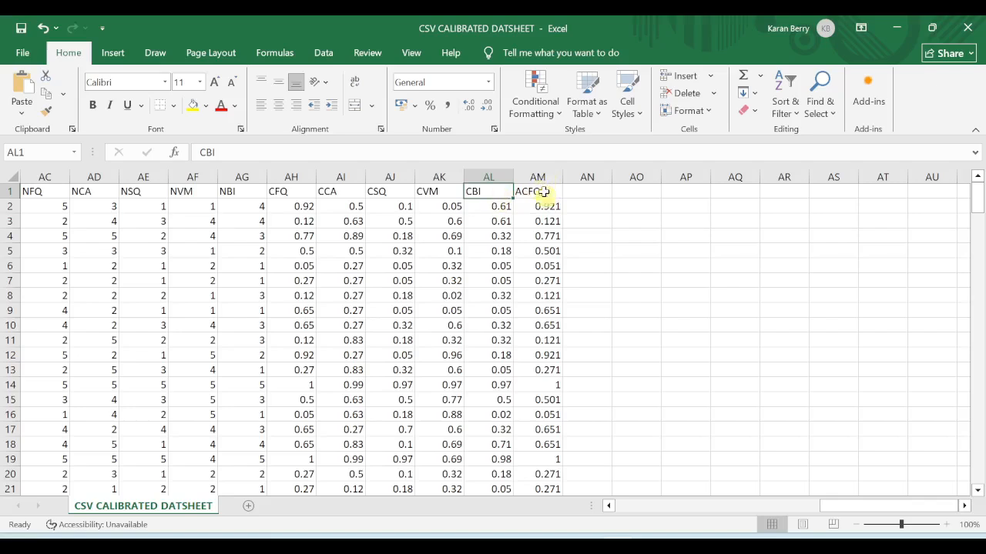
pyautogui.click(294, 192)
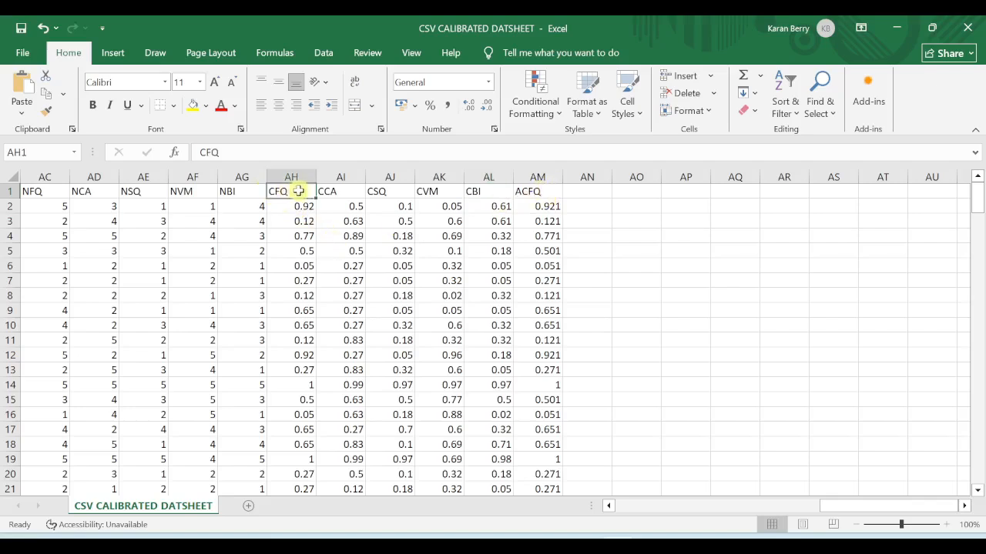
pyautogui.click(531, 190)
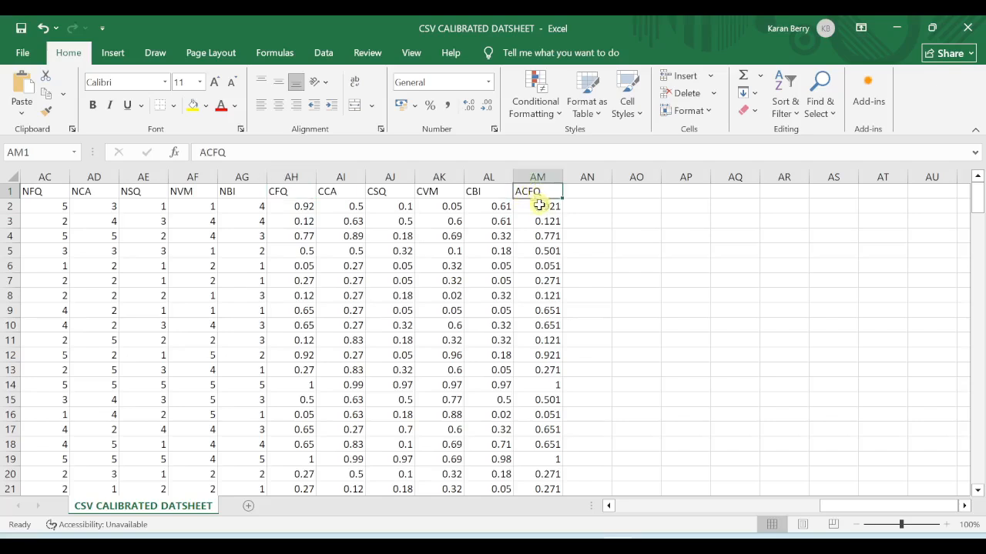
pyautogui.click(539, 204)
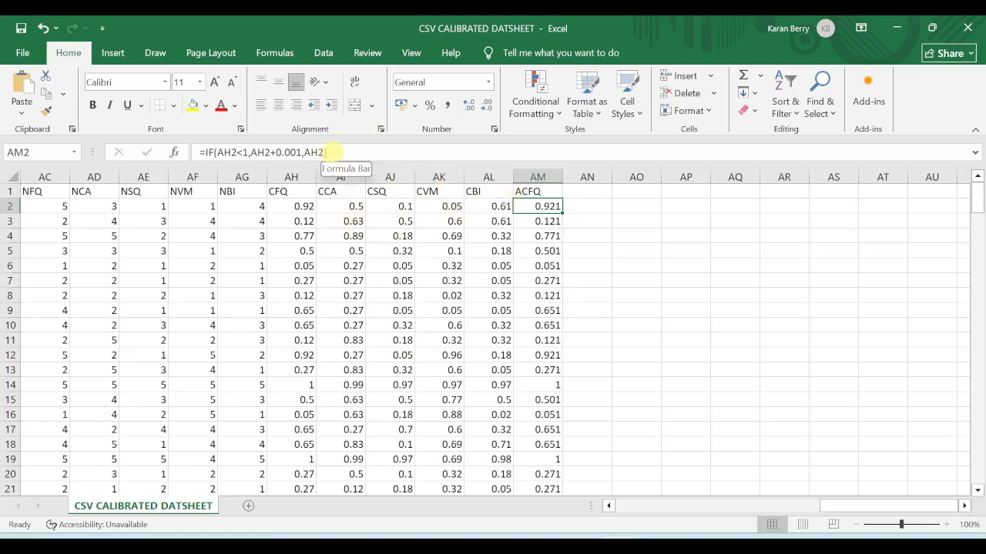
# Copy the IF formula from AM2 and paste it back over the mistaken =AN2 reference in that cell
pyautogui.moveTo(331, 152); pyautogui.dragTo(199, 152)
pyautogui.rightClick(224, 153)
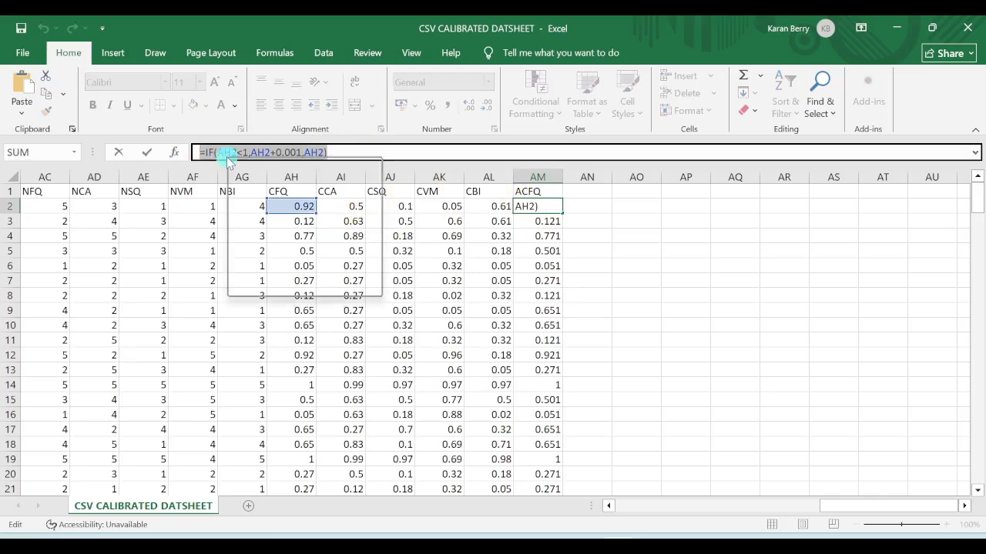
pyautogui.click(262, 186)
pyautogui.click(579, 206)
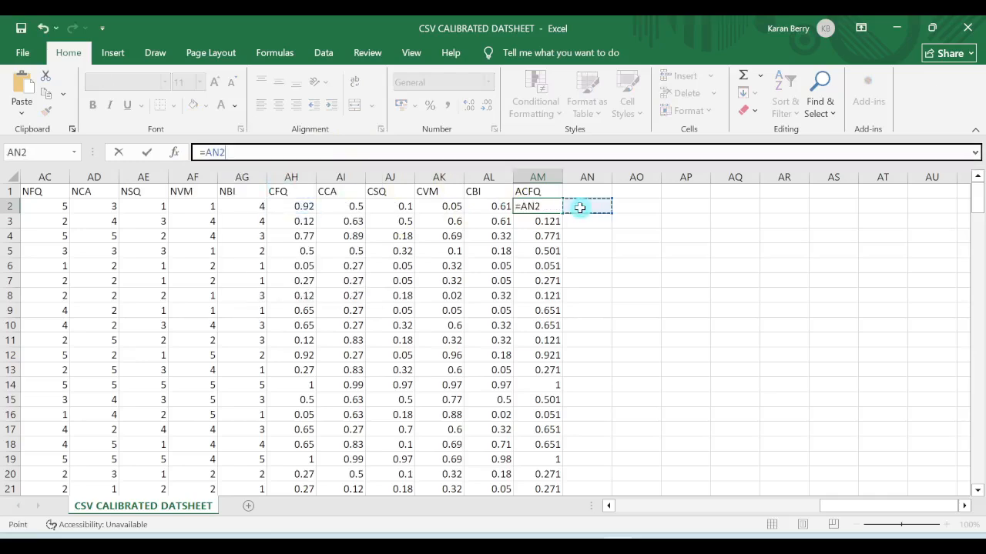
pyautogui.moveTo(197, 152); pyautogui.dragTo(226, 152)
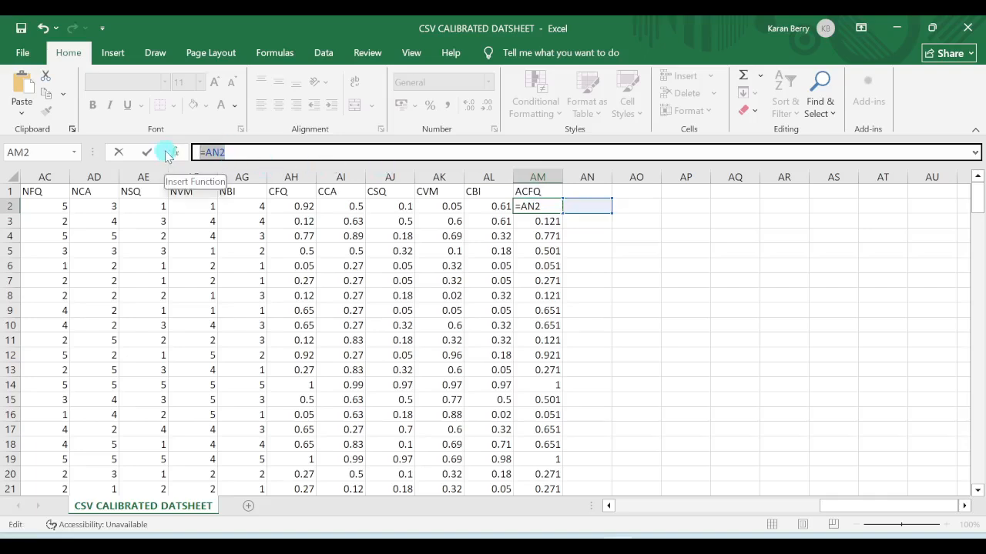
pyautogui.hotkey('ctrl', 'v')
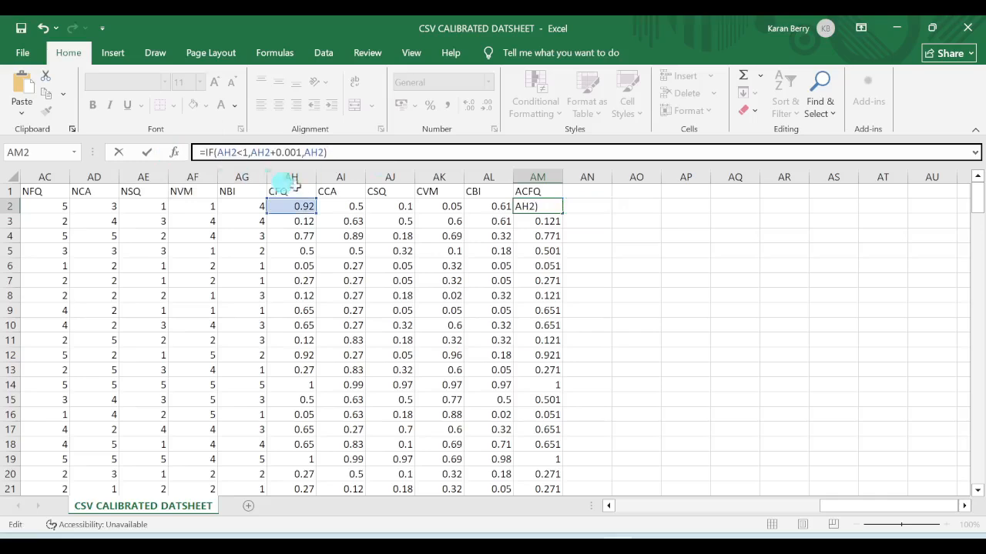
# Change the formula in AM2 to =IF(AI2<1,AI2+0.001,AI2) so that it refers to the CCA column
pyautogui.click(220, 152)
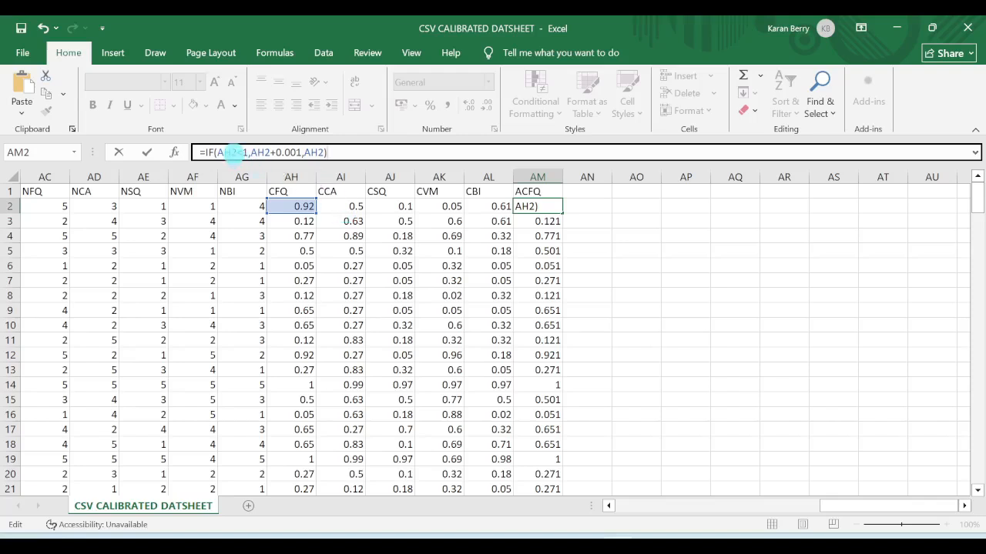
pyautogui.click(230, 152)
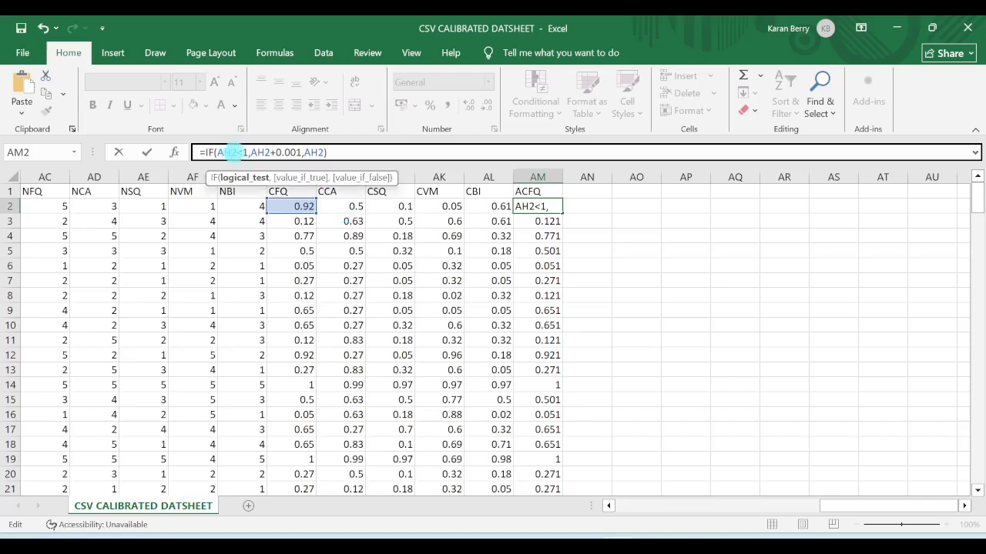
pyautogui.write('AI')
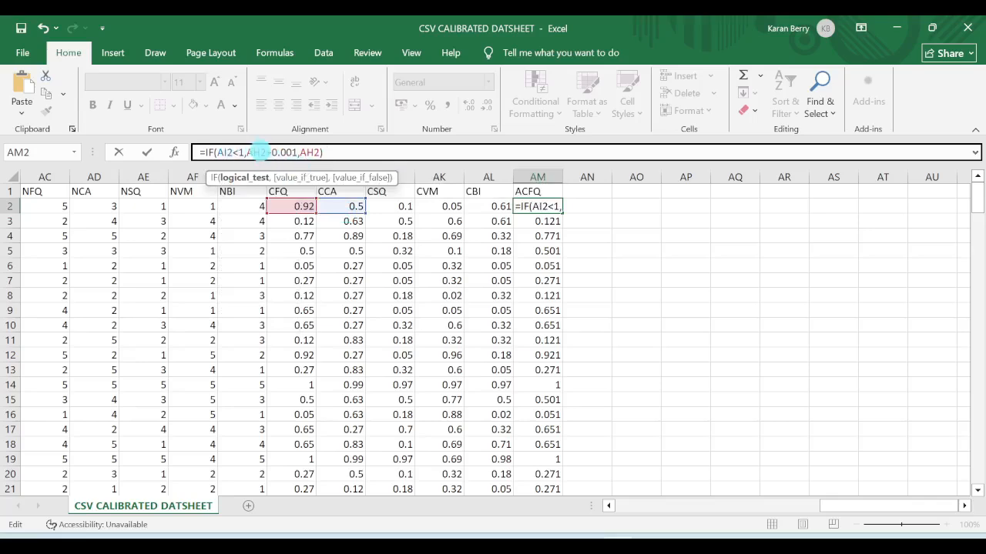
pyautogui.click(258, 153)
pyautogui.press('BackSpace')
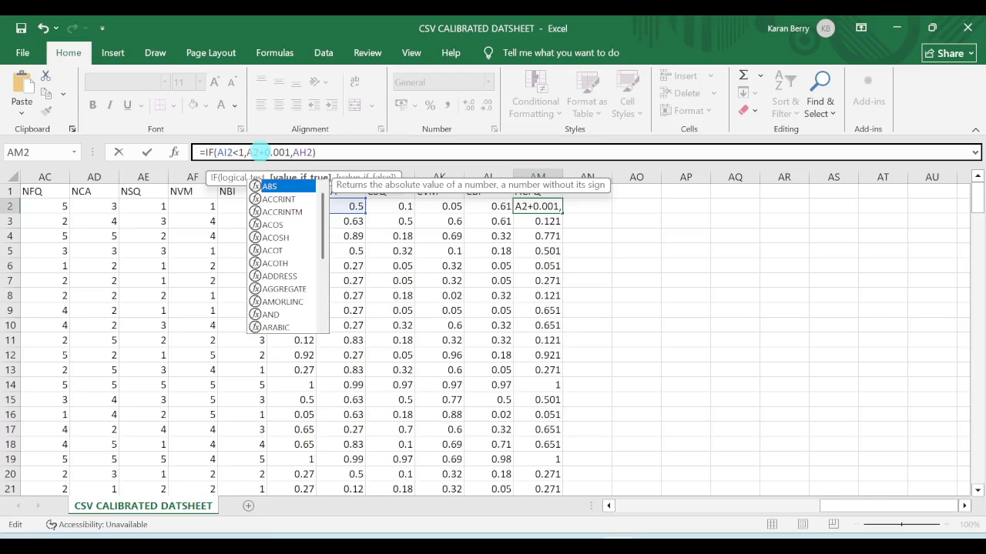
pyautogui.write('I')
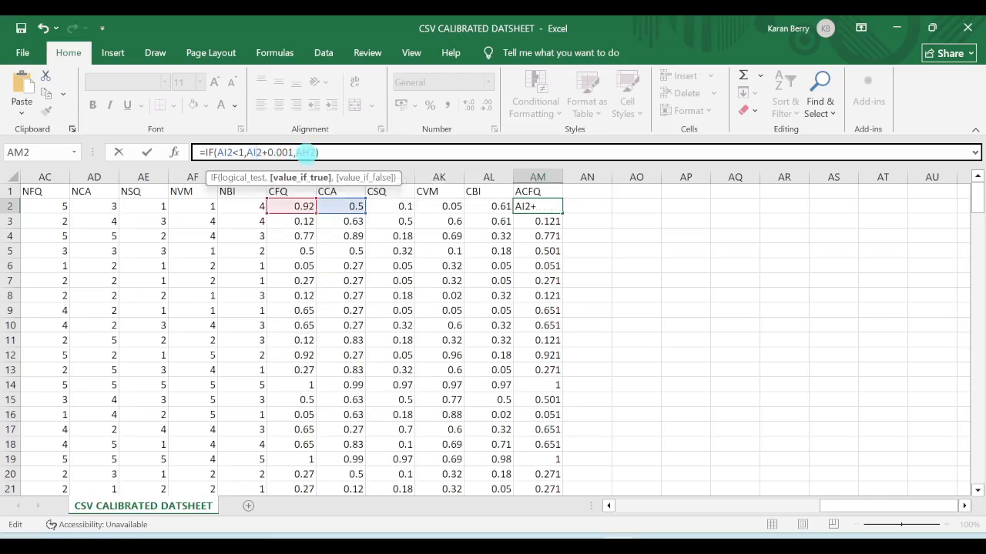
pyautogui.click(306, 152)
pyautogui.press('BackSpace')
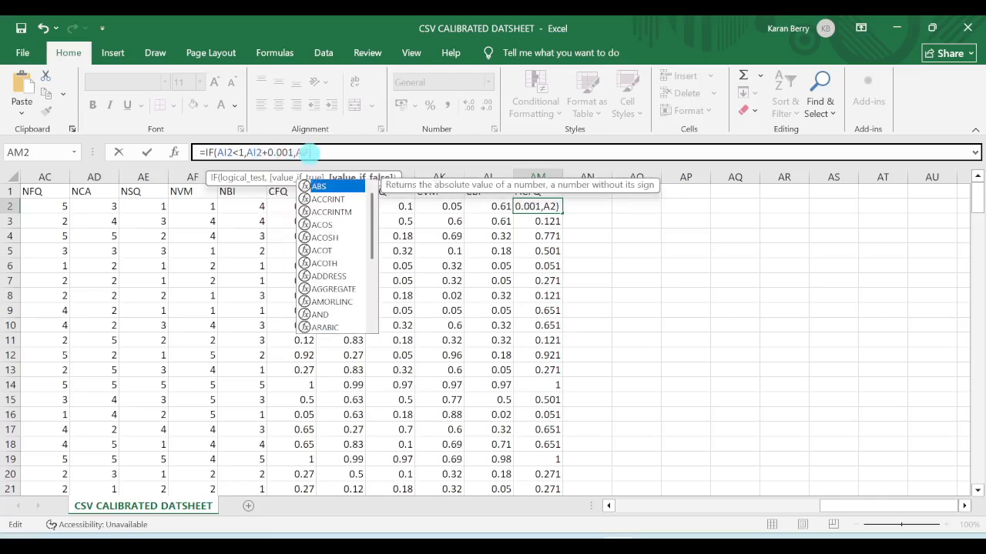
pyautogui.write('I')
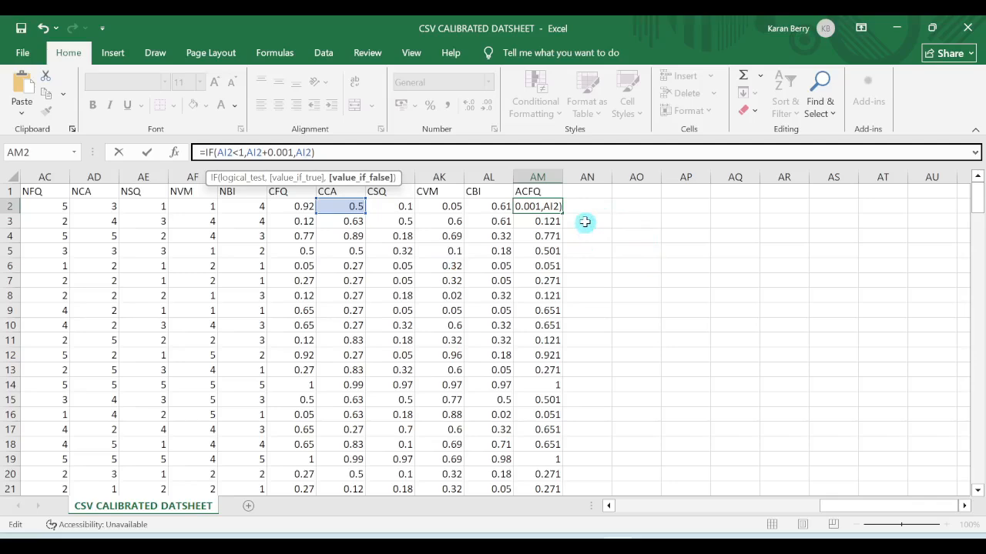
pyautogui.press('Return')
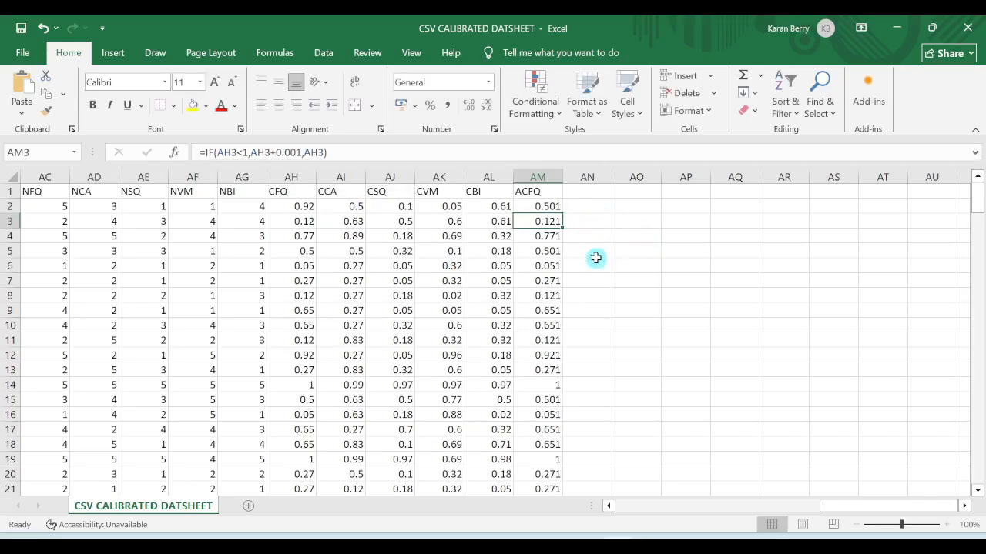
# Fill the AM2 formula down column AM through row 205
pyautogui.click(536, 206)
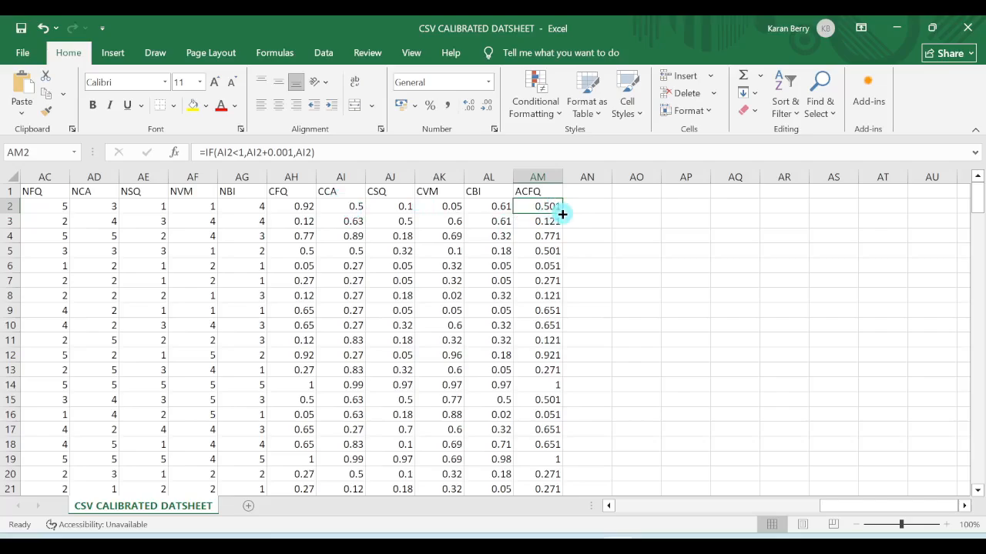
pyautogui.moveTo(562, 214); pyautogui.dragTo(546, 450)
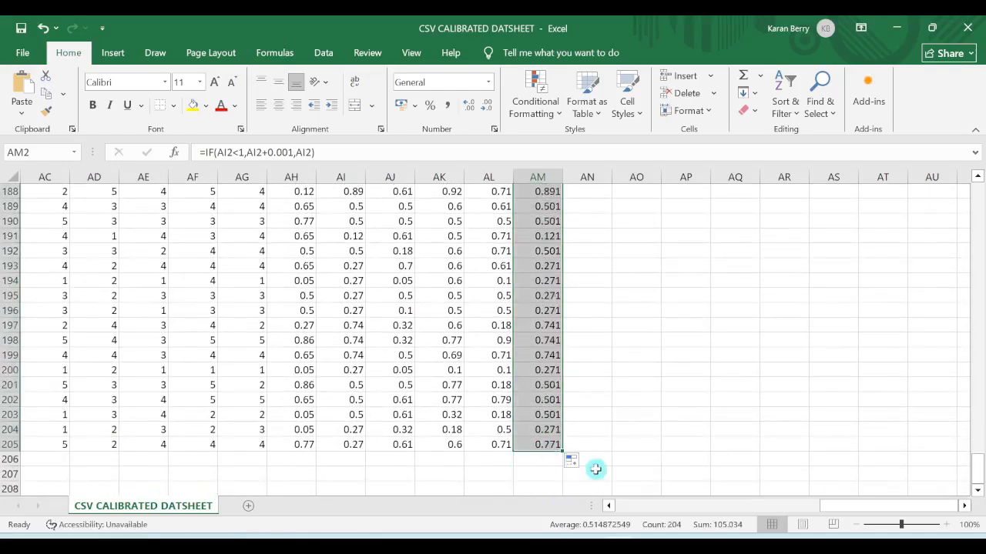
pyautogui.moveTo(978, 466); pyautogui.dragTo(977, 192)
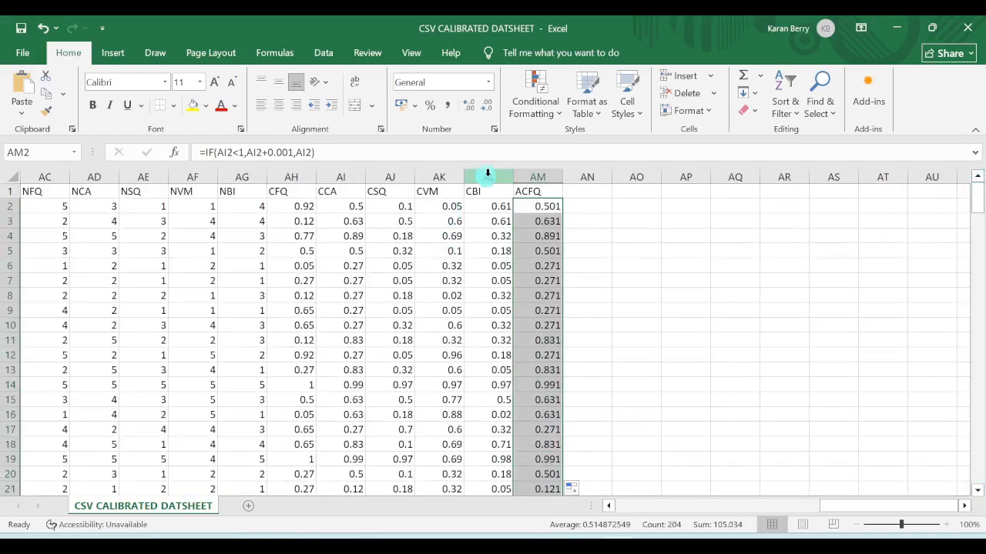